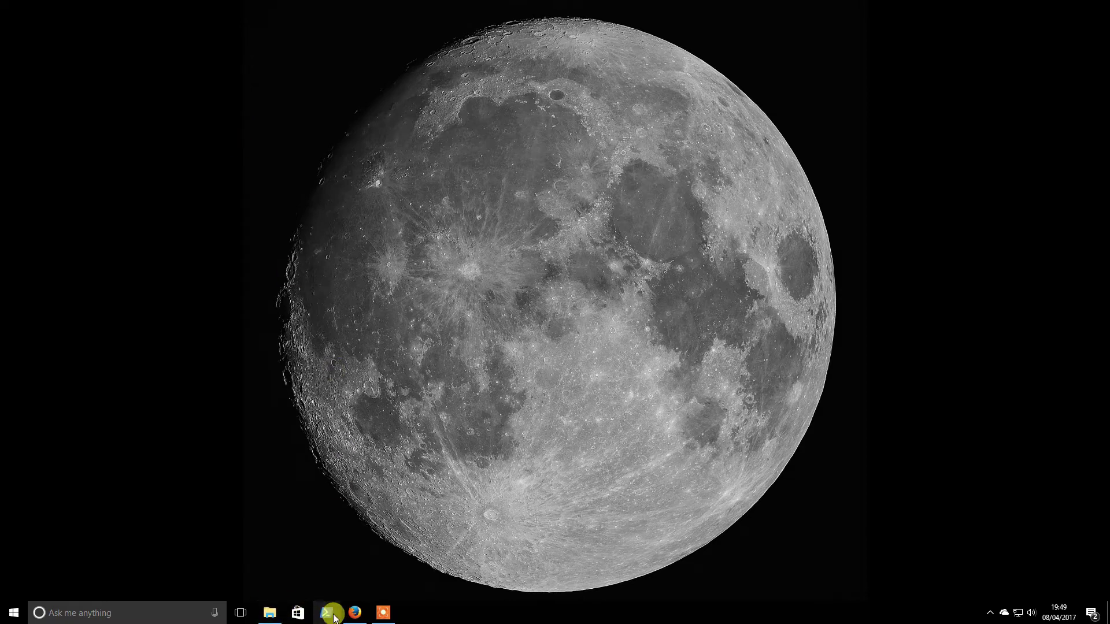
- Switch to Firefox and open the official Stellarium website from the Google results for "stellarium"
{"action": "left_click", "coordinate": [354, 613]}
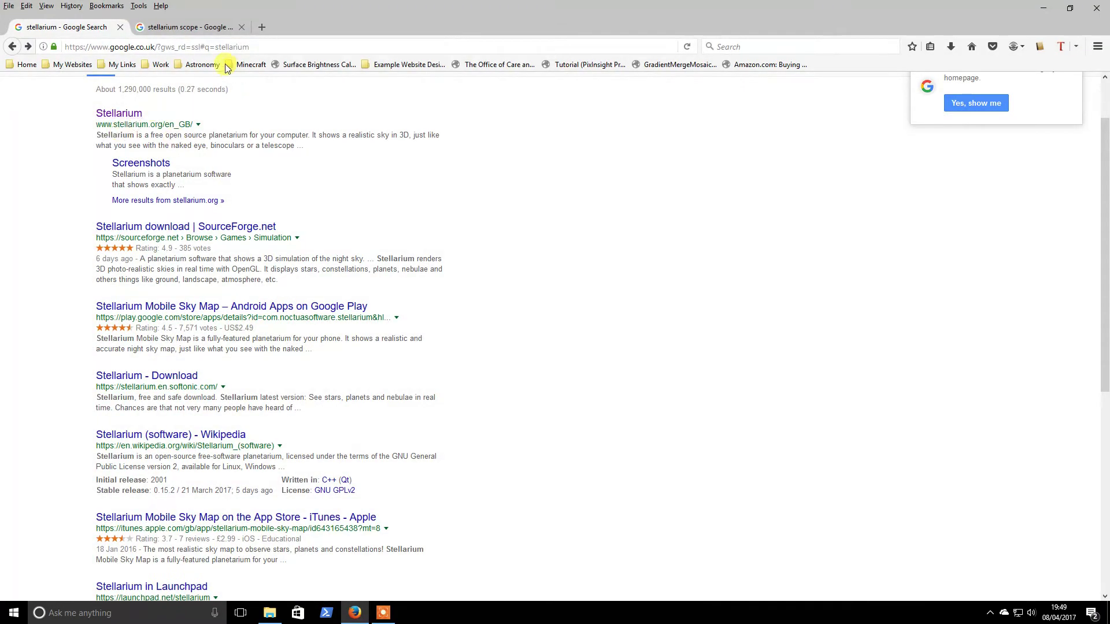
{"action": "left_click", "coordinate": [181, 34]}
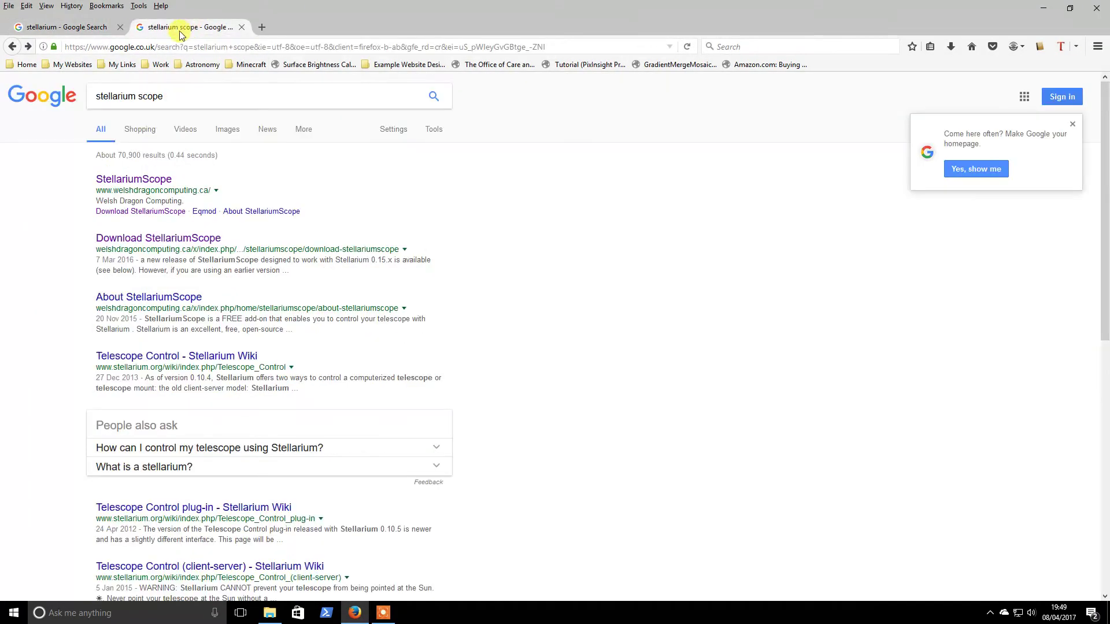
{"action": "left_click", "coordinate": [54, 30]}
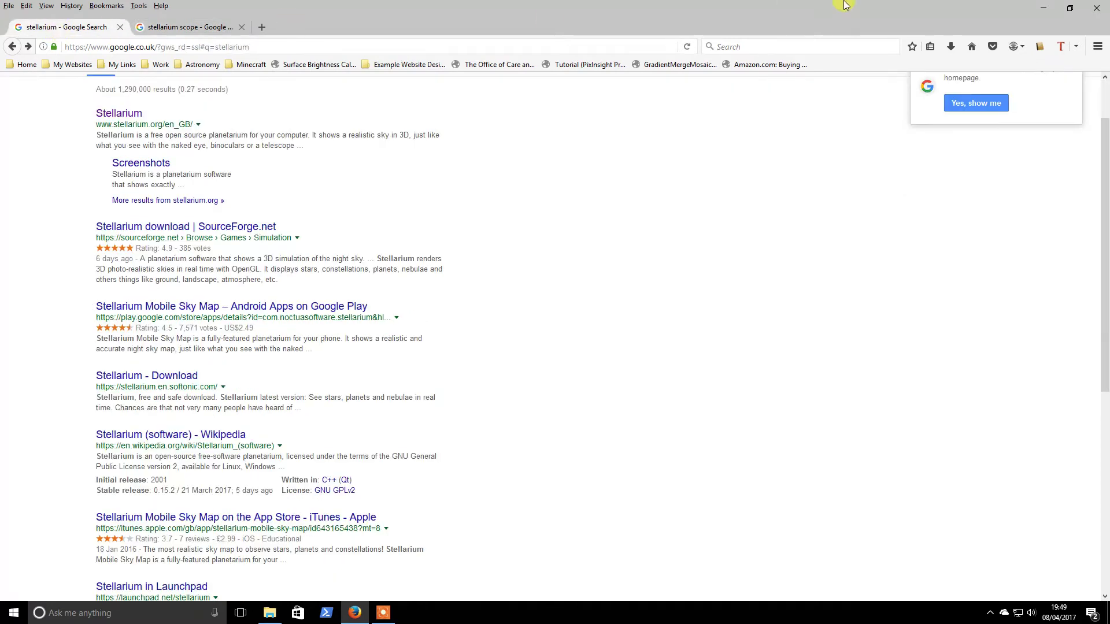
{"action": "left_click", "coordinate": [117, 112]}
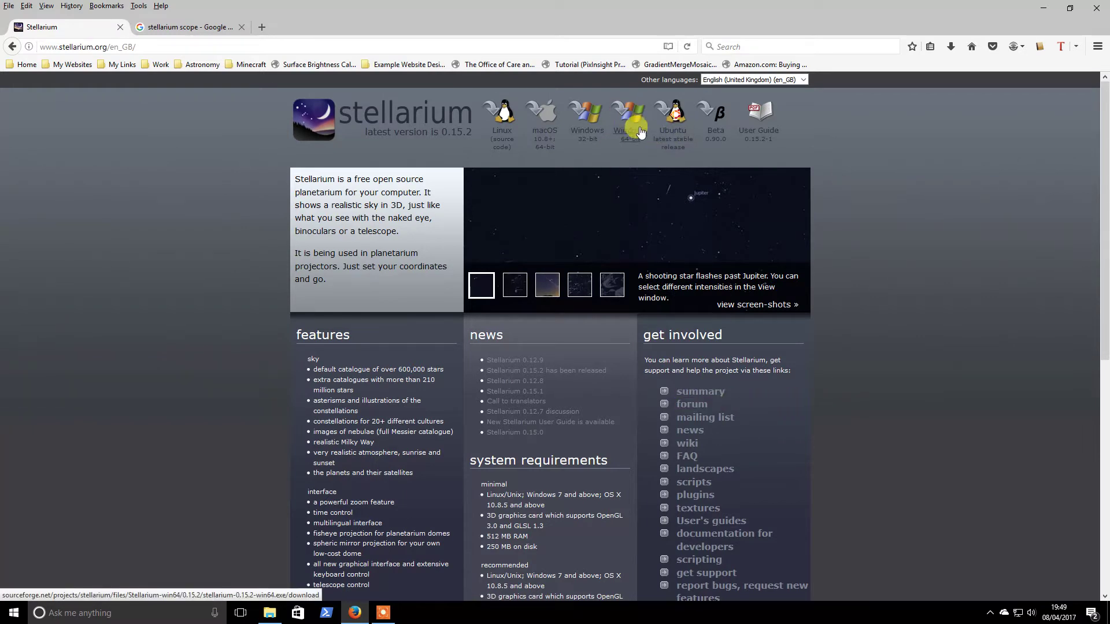
- Switch to the 02 - Stellarium folder in File Explorer and run stellarium-0.15.1.1-win64.exe as administrator
{"action": "left_click", "coordinate": [1043, 9]}
{"action": "left_click", "coordinate": [271, 612]}
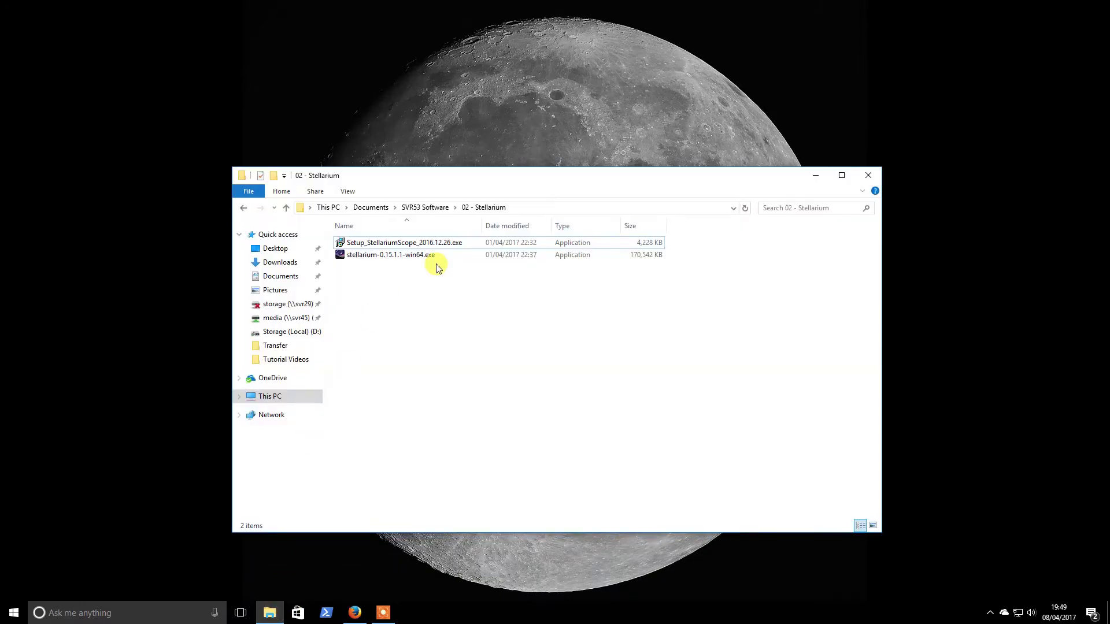
{"action": "right_click", "coordinate": [399, 260]}
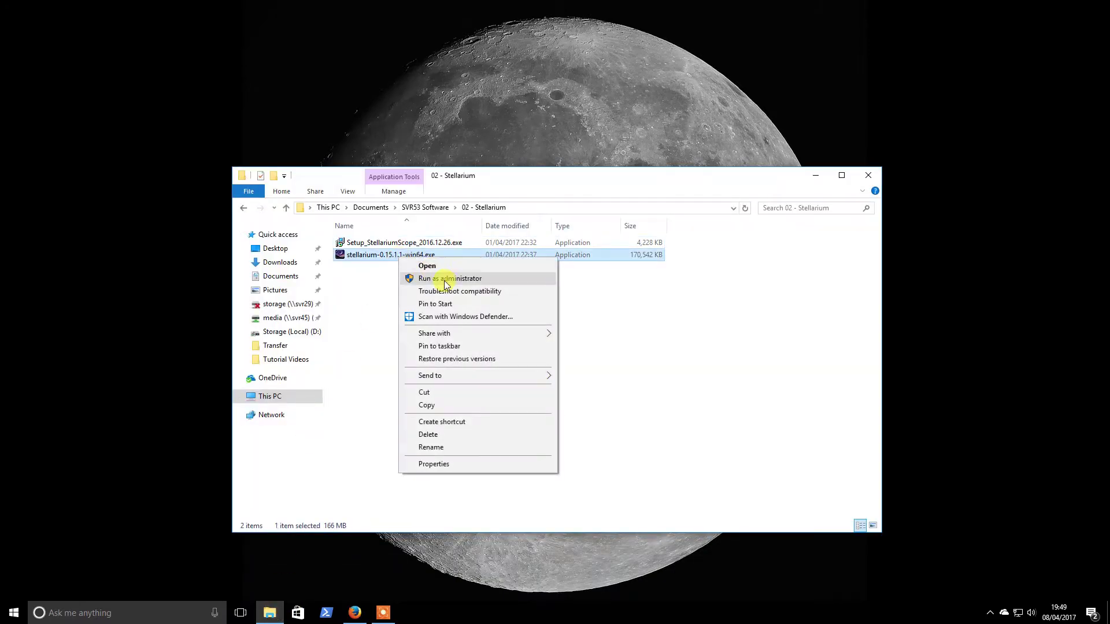
{"action": "left_click", "coordinate": [447, 279]}
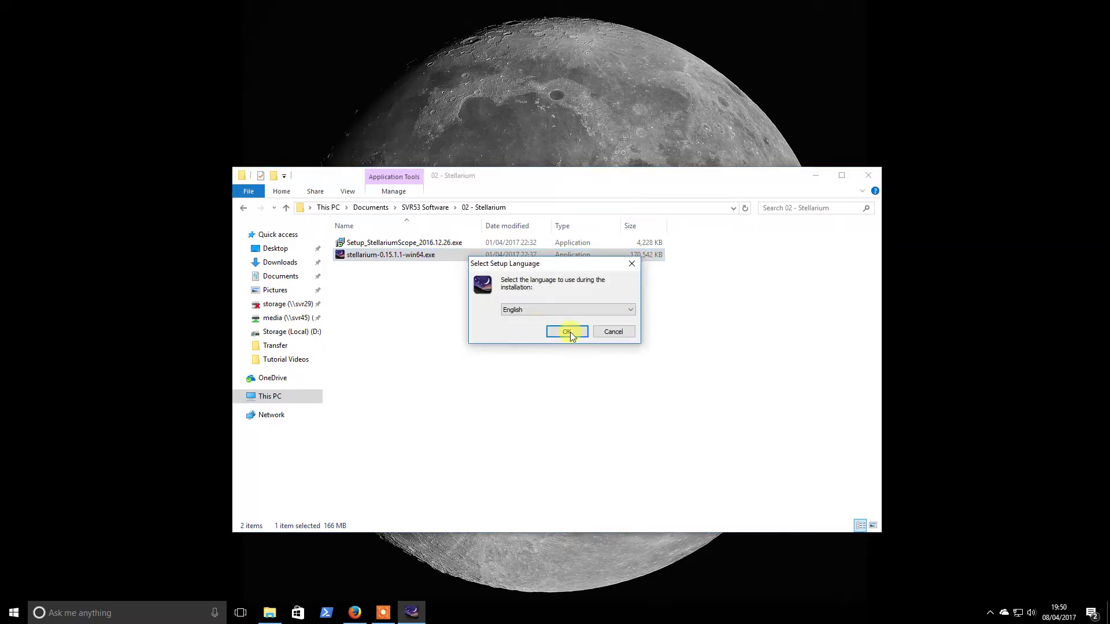
- Start the Stellarium setup in English and accept the licence agreement
{"action": "left_click", "coordinate": [567, 332]}
{"action": "left_click", "coordinate": [619, 399]}
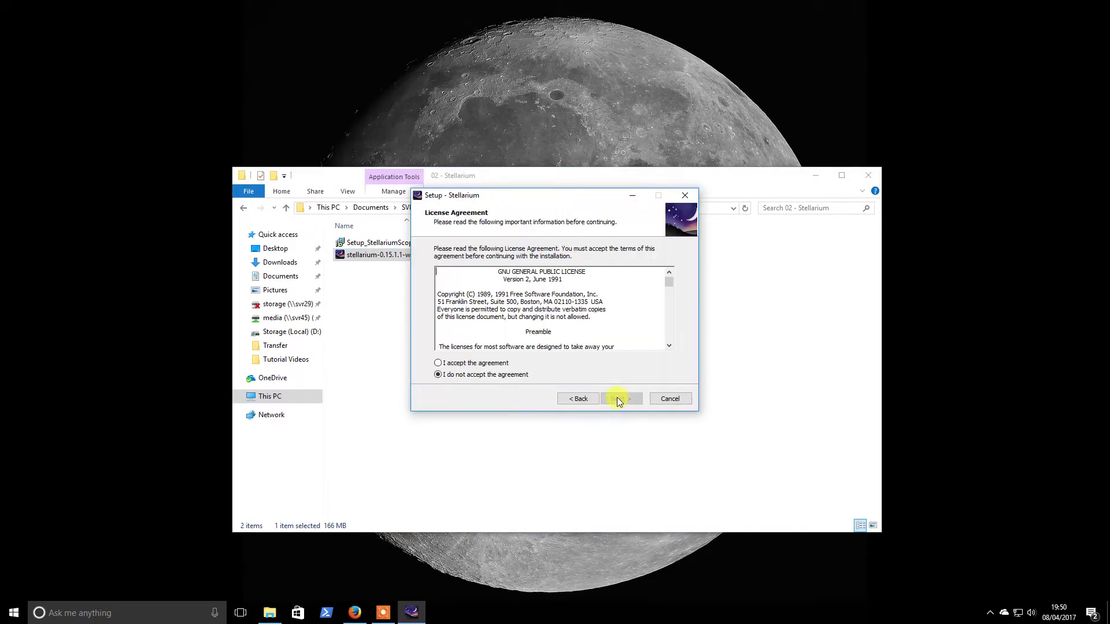
{"action": "left_click", "coordinate": [493, 366]}
{"action": "left_click", "coordinate": [619, 399]}
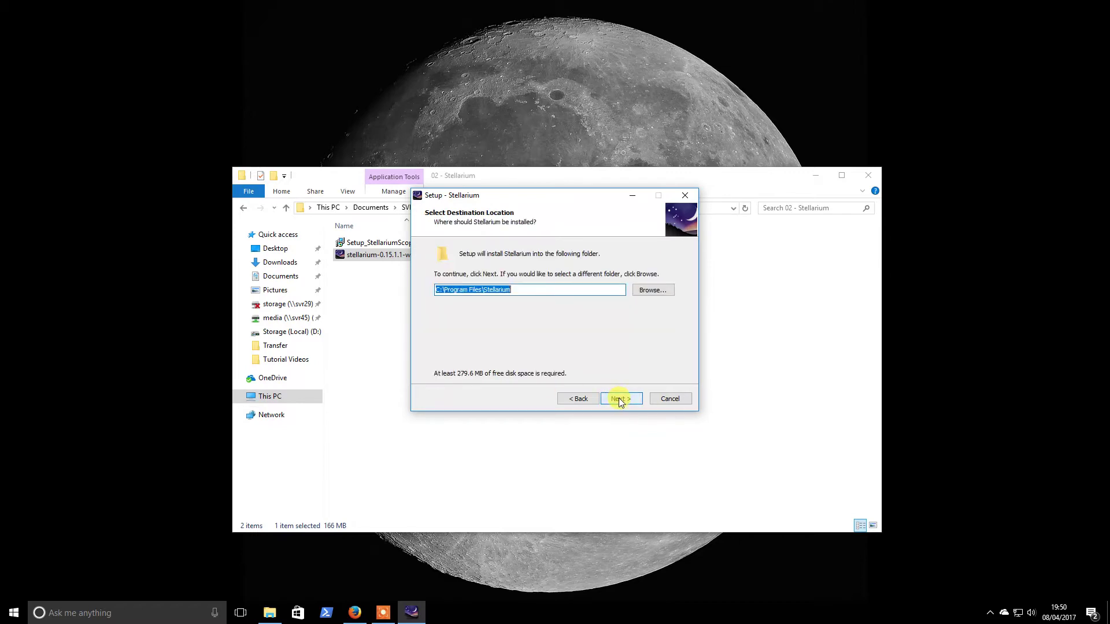
- Install Stellarium into C:\Program Files\Stellarium with the default additional tasks, including a desktop icon for all users
{"action": "left_click", "coordinate": [618, 398]}
{"action": "left_click", "coordinate": [620, 398]}
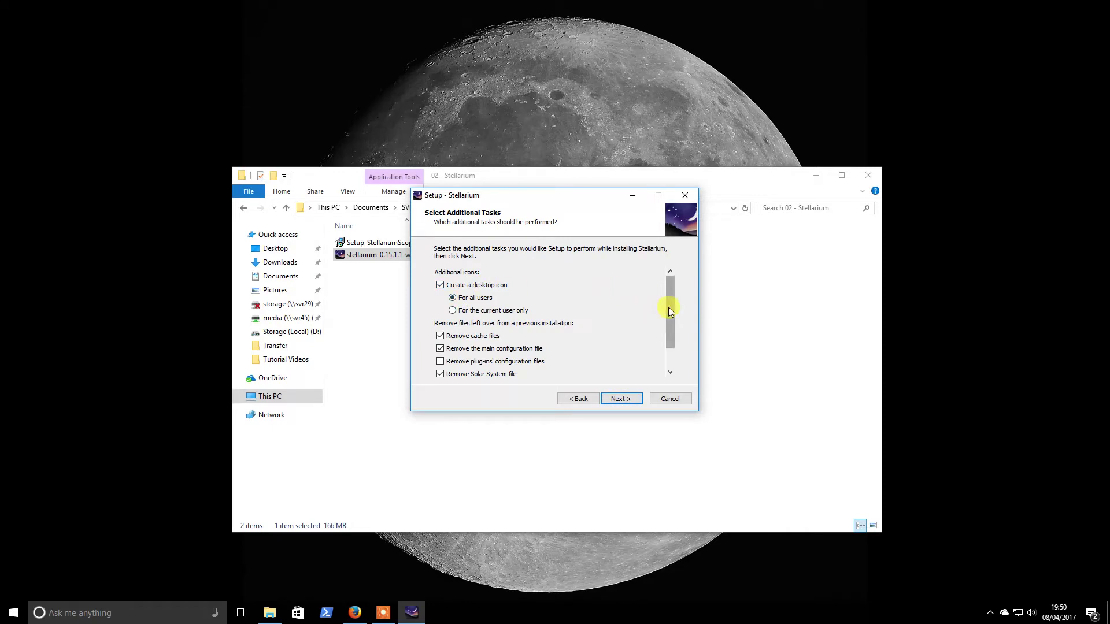
{"action": "mouse_move", "coordinate": [668, 307]}
{"action": "left_mouse_down"}
{"action": "mouse_move", "coordinate": [671, 325]}
{"action": "mouse_move", "coordinate": [669, 290]}
{"action": "left_mouse_up"}
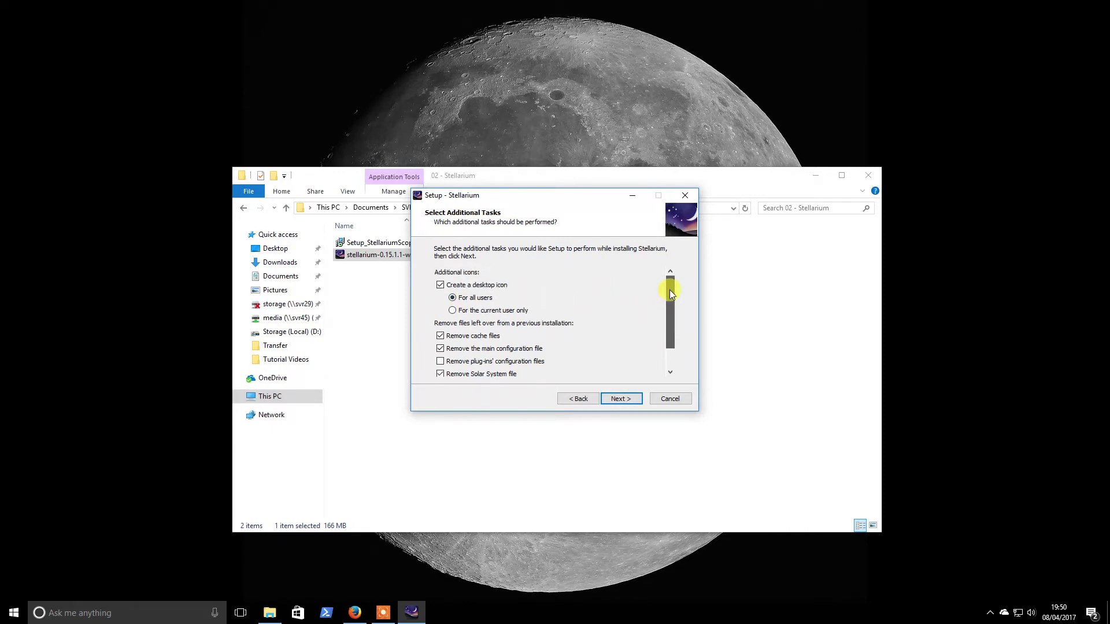
{"action": "left_click", "coordinate": [624, 396]}
{"action": "left_click", "coordinate": [622, 396]}
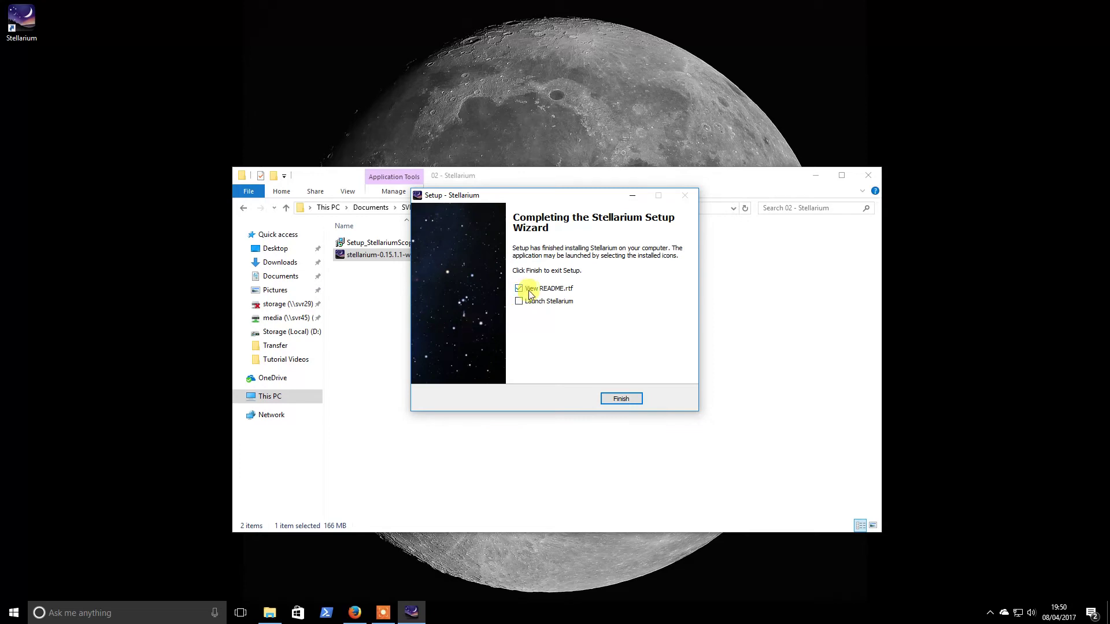
- Finish the setup with View README.rtf disabled and Launch Stellarium enabled
{"action": "left_click", "coordinate": [526, 288]}
{"action": "left_click", "coordinate": [526, 301]}
{"action": "left_click", "coordinate": [621, 399]}
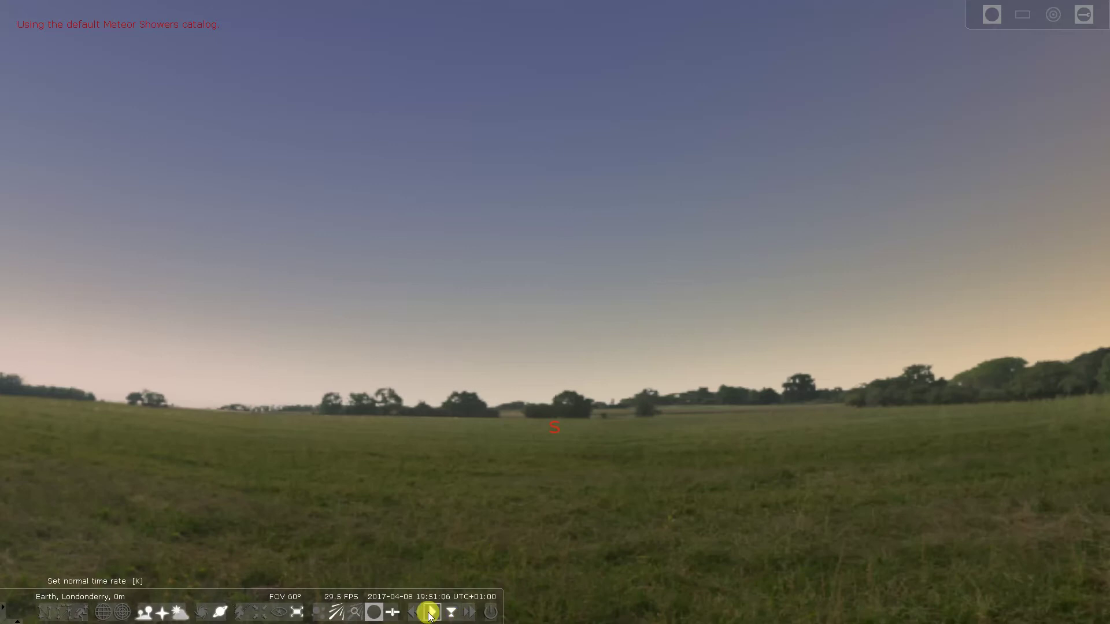
- Fast-forward the simulated time to about 23:28 on 2017-04-08 and restore the normal time rate
{"action": "left_click", "coordinate": [469, 614]}
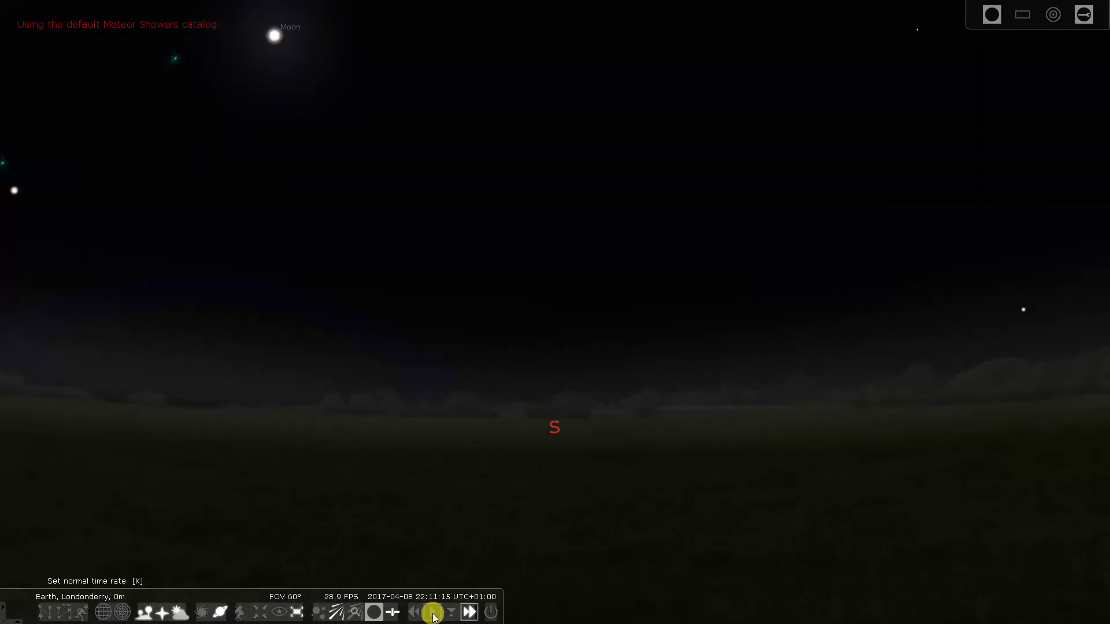
{"action": "left_click", "coordinate": [432, 611]}
{"action": "key", "text": "Up"}
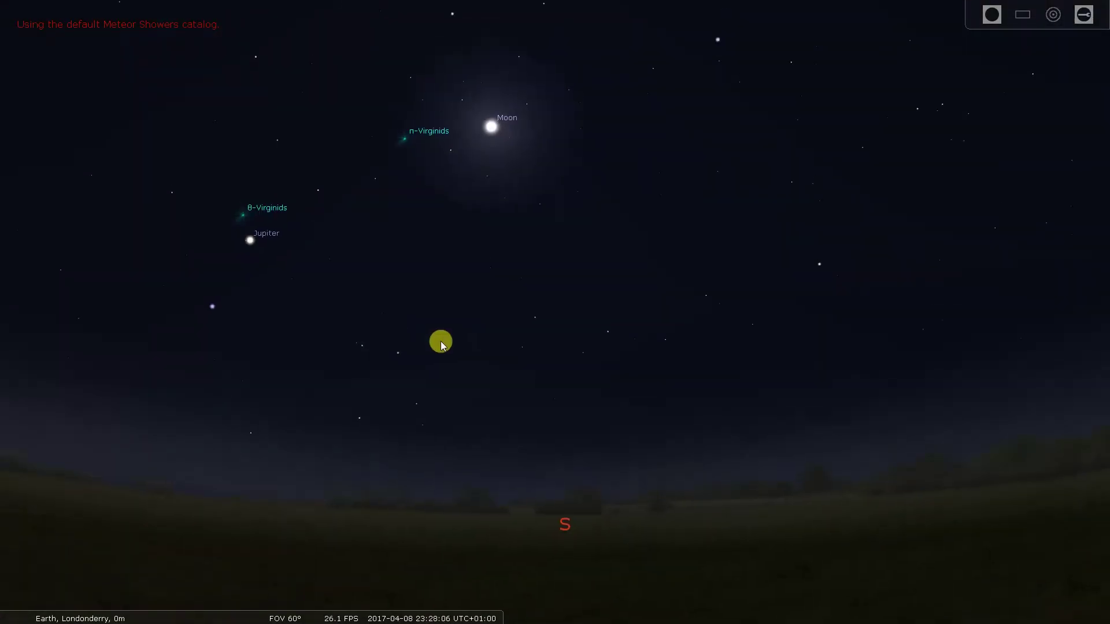
{"action": "key", "text": "Right"}
{"action": "key", "text": "Down"}
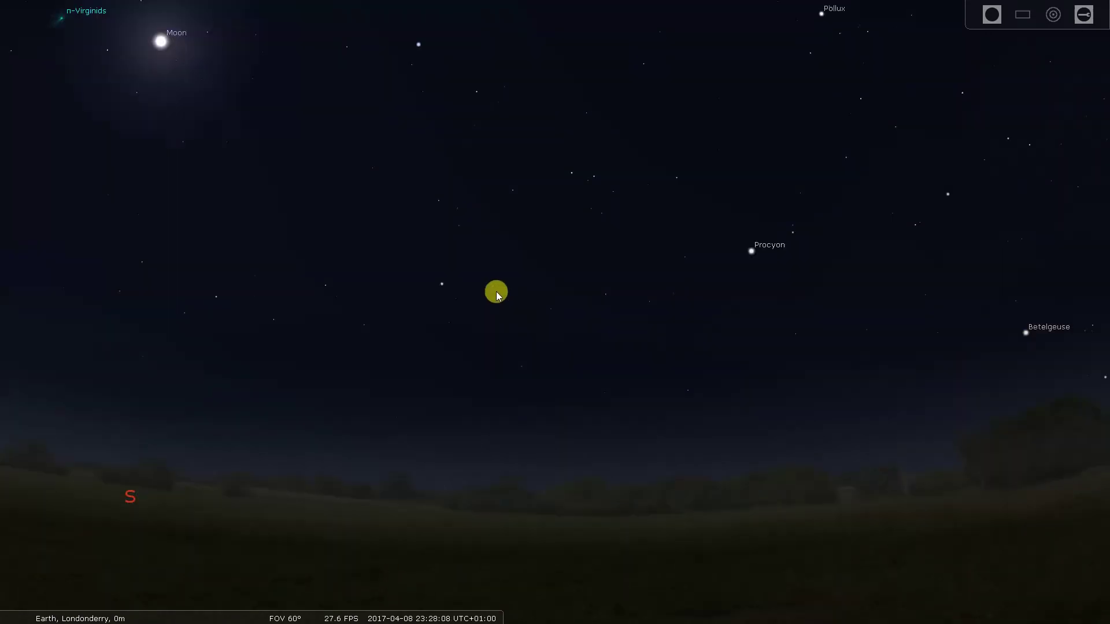
{"action": "left_click_drag", "start_coordinate": [496, 289], "coordinate": [641, 290]}
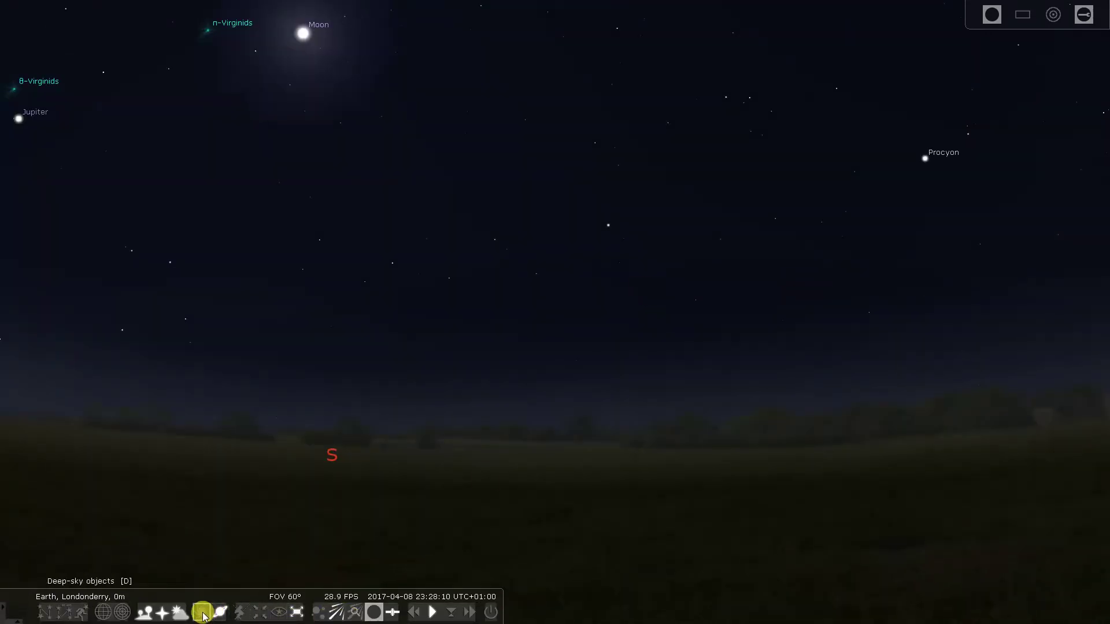
- Turn on the deep-sky objects and look around the western sky at the marked clusters and nebulae
{"action": "left_click", "coordinate": [203, 611]}
{"action": "key", "text": "Right"}
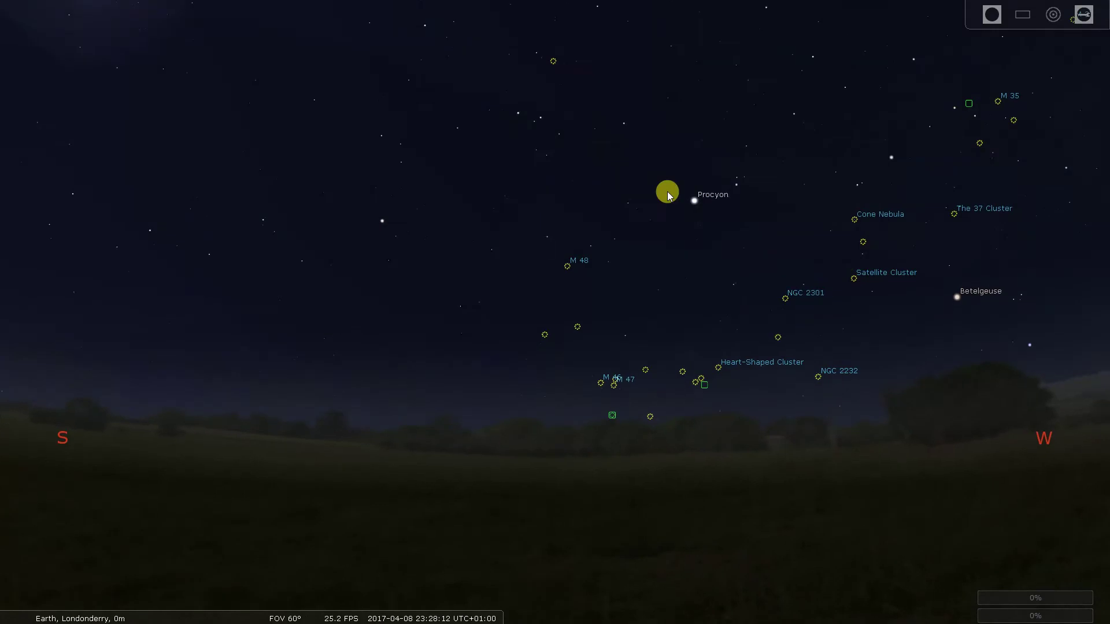
{"action": "left_click_drag", "start_coordinate": [667, 190], "coordinate": [580, 317]}
{"action": "left_click_drag", "start_coordinate": [769, 282], "coordinate": [555, 277]}
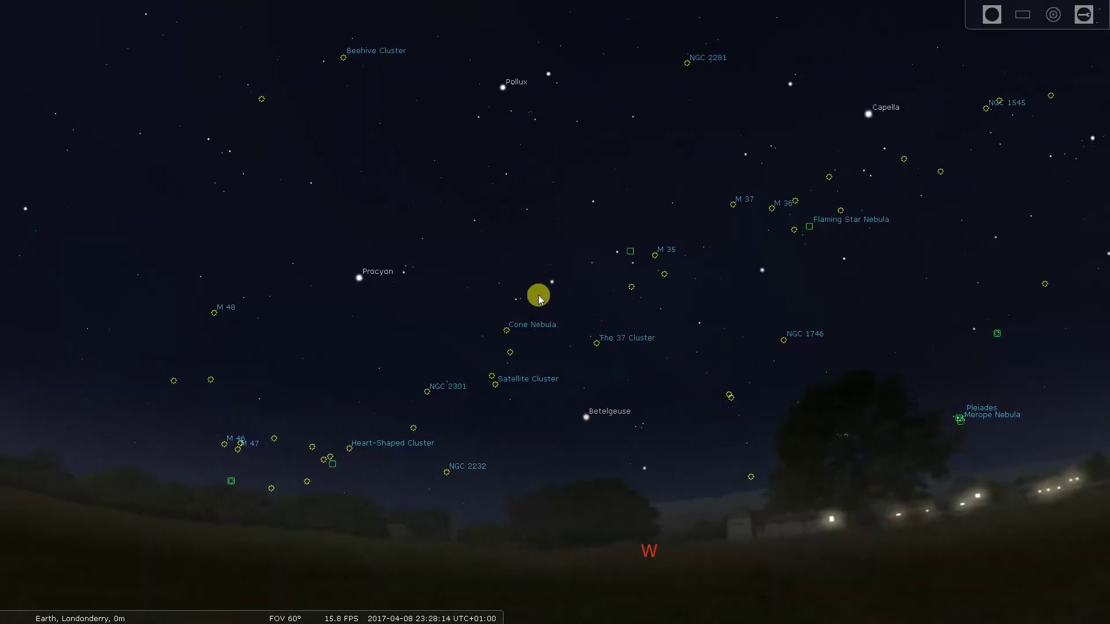
{"action": "left_click_drag", "start_coordinate": [693, 302], "coordinate": [741, 295]}
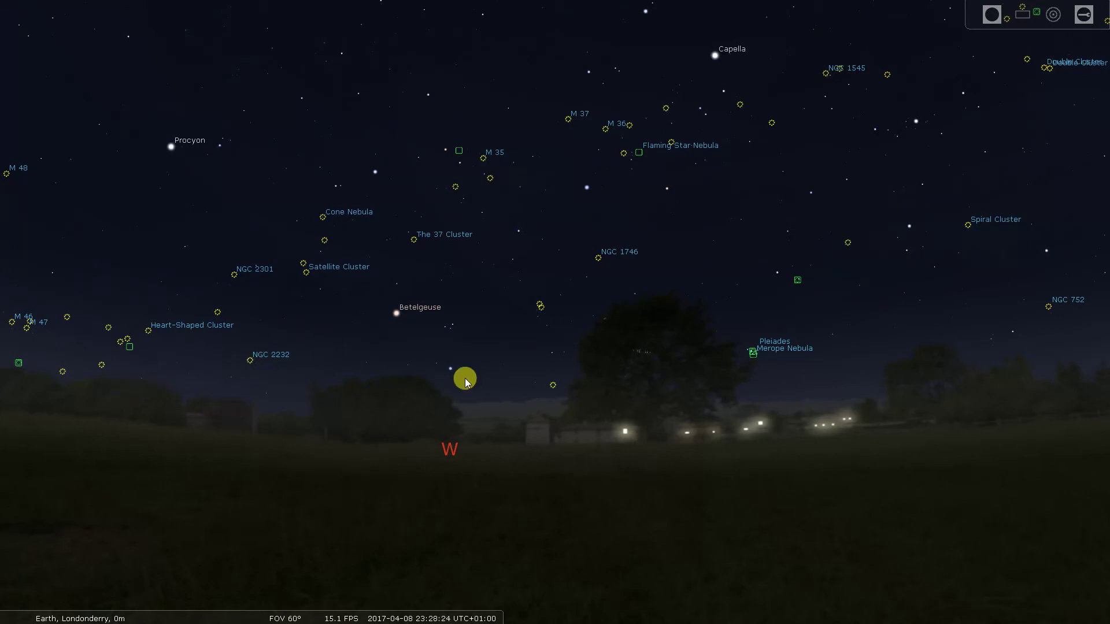
{"action": "left_click_drag", "start_coordinate": [542, 359], "coordinate": [471, 414]}
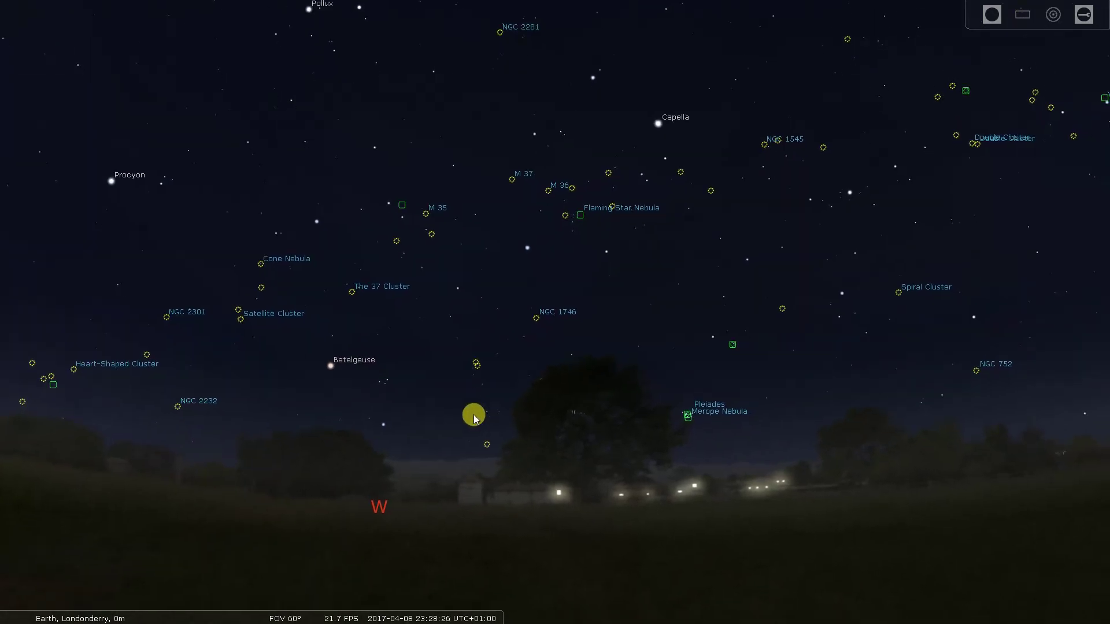
{"action": "key", "text": "Right"}
{"action": "key", "text": "Up"}
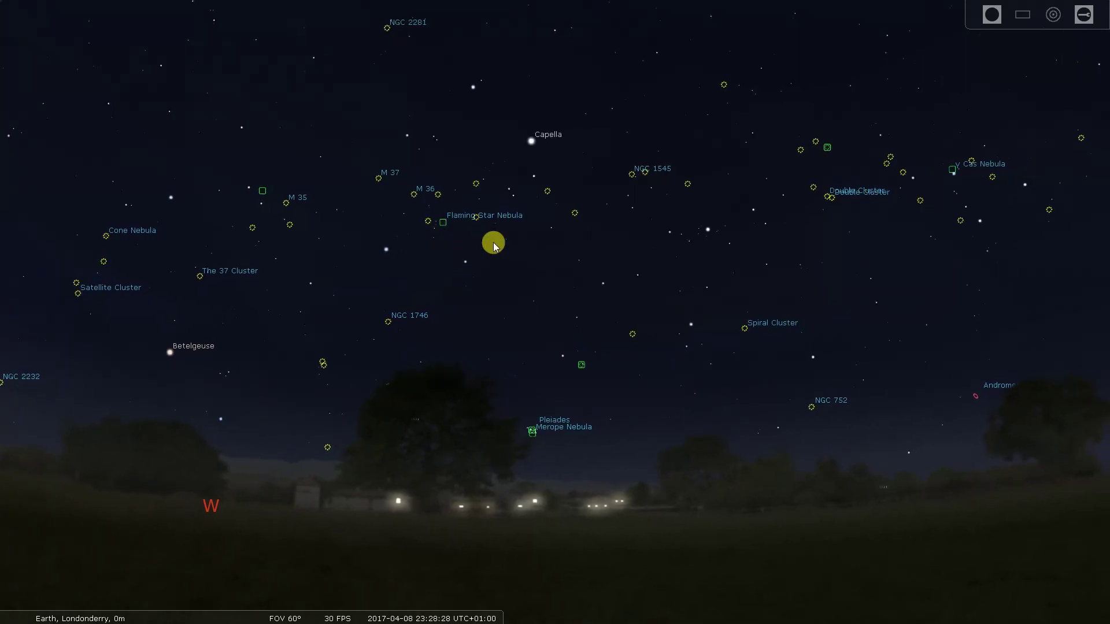
- Search for the Moon and zoom in on it to a field of view of about 4.2°
{"action": "key", "text": "ctrl+f"}
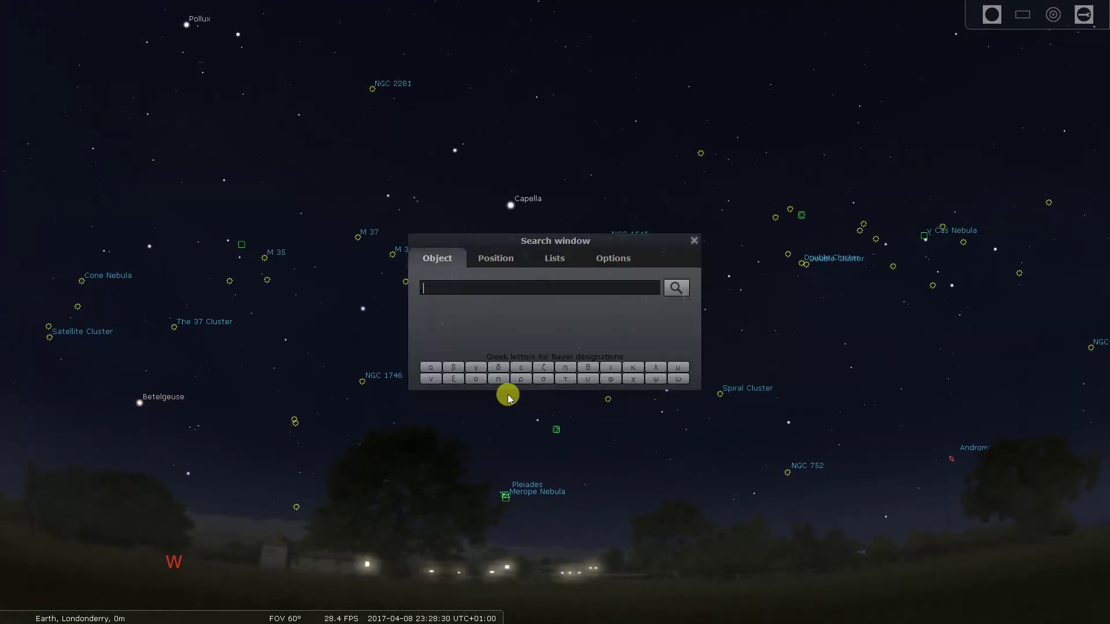
{"action": "type", "text": "moon"}
{"action": "key", "text": "Return"}
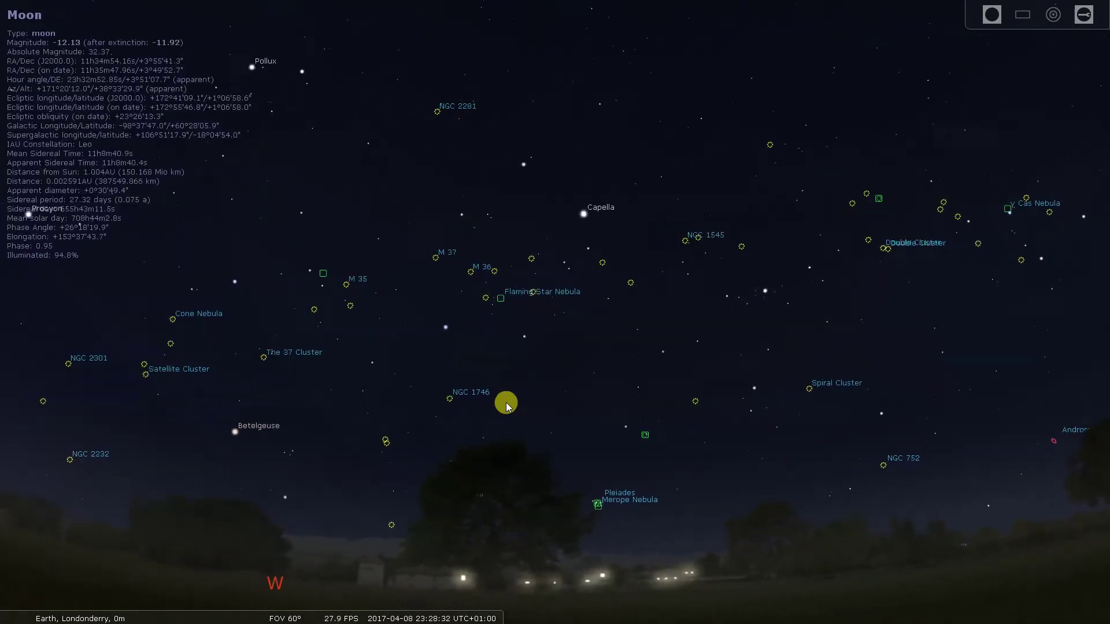
{"action": "scroll", "coordinate": [560, 310], "scroll_direction": "up", "scroll_amount": 5}
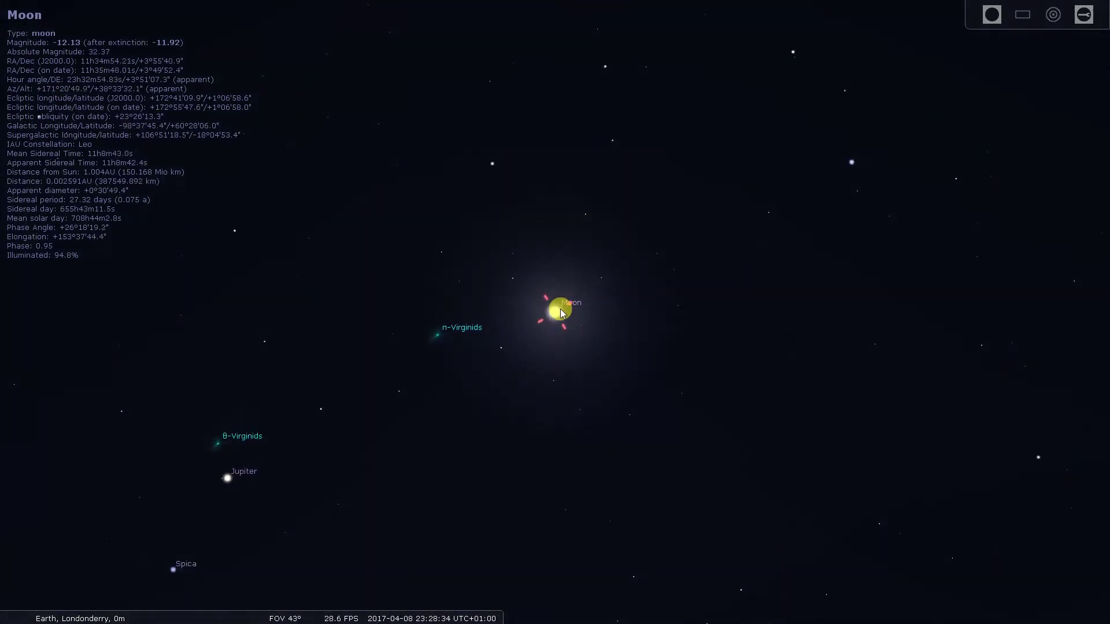
{"action": "scroll", "coordinate": [560, 312], "scroll_direction": "up", "scroll_amount": 8}
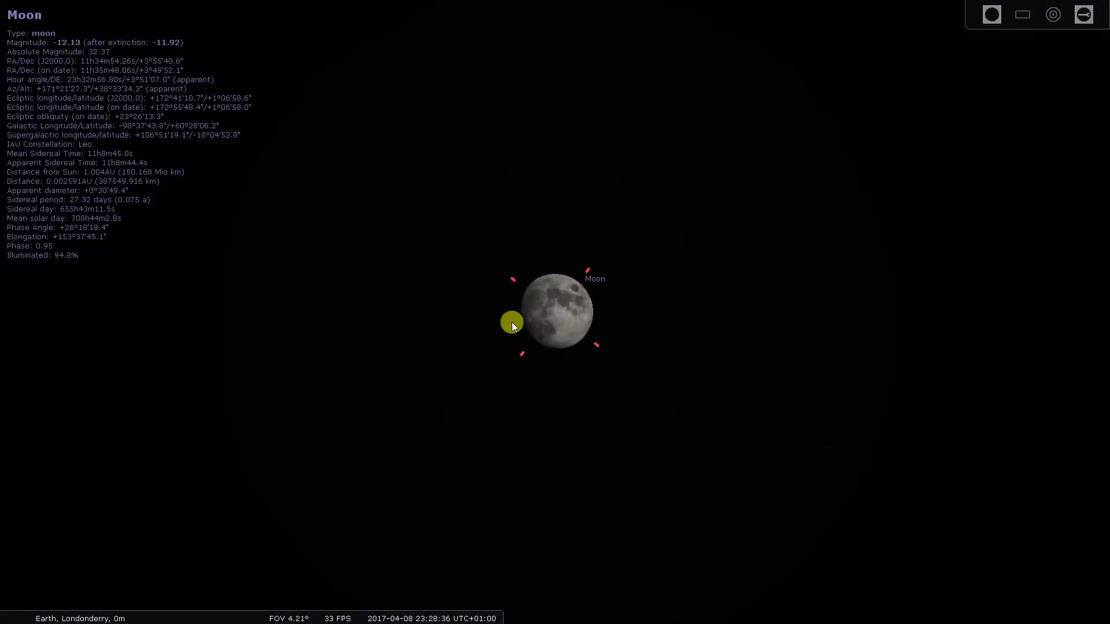
{"action": "left_click_drag", "start_coordinate": [512, 322], "coordinate": [597, 354]}
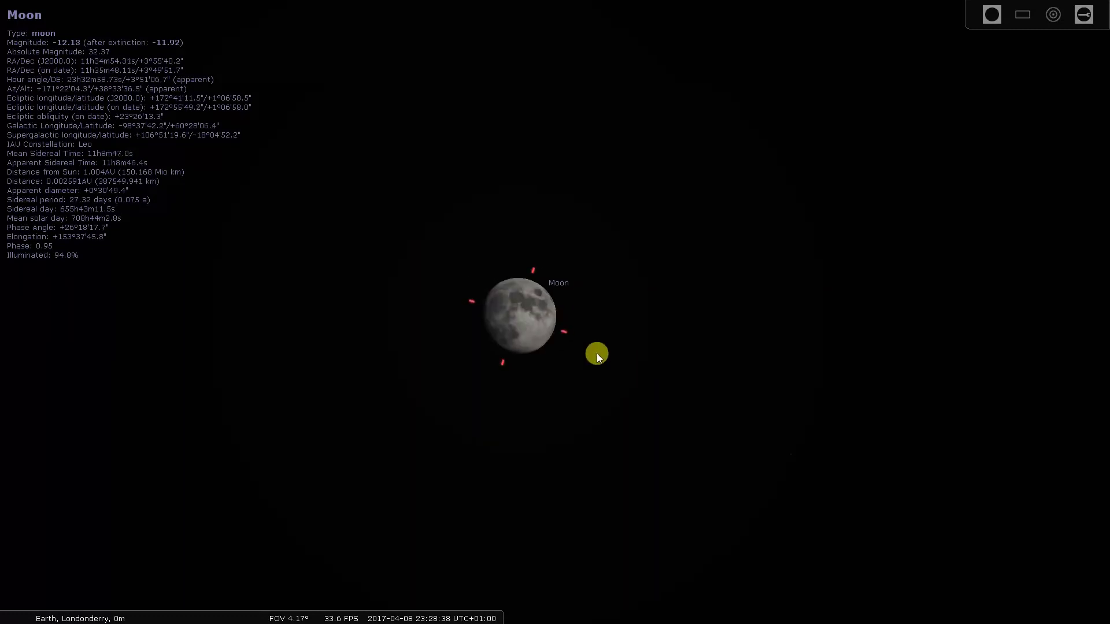
- Return the field of view to 60° around the Moon and quit Stellarium
{"action": "scroll", "coordinate": [515, 325], "scroll_direction": "down", "scroll_amount": 1}
{"action": "key", "text": "backslash"}
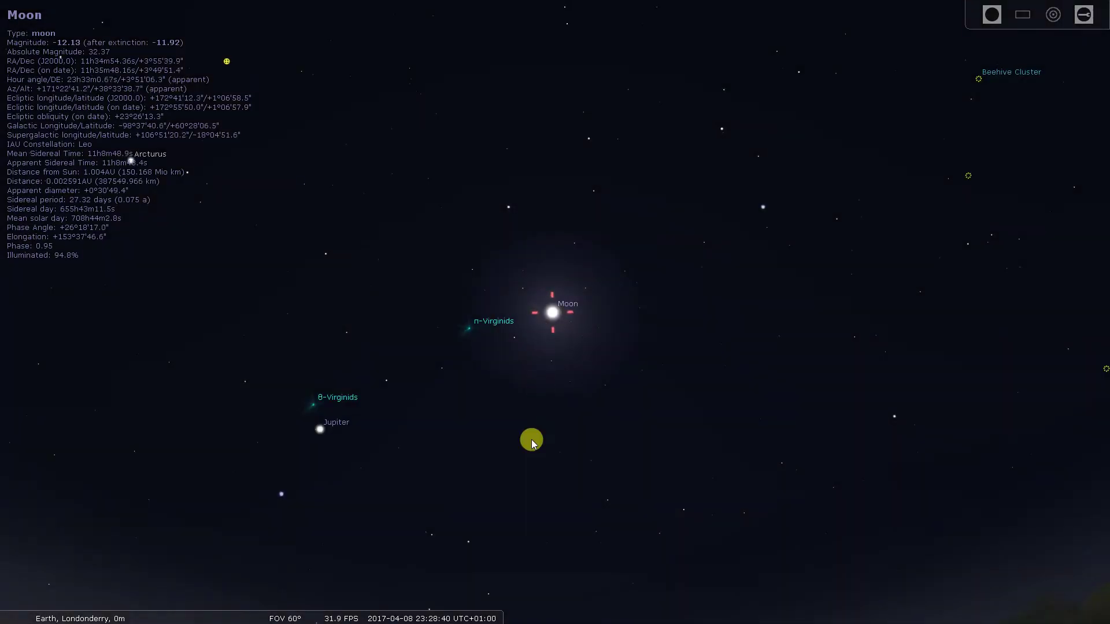
{"action": "mouse_move", "coordinate": [441, 612]}
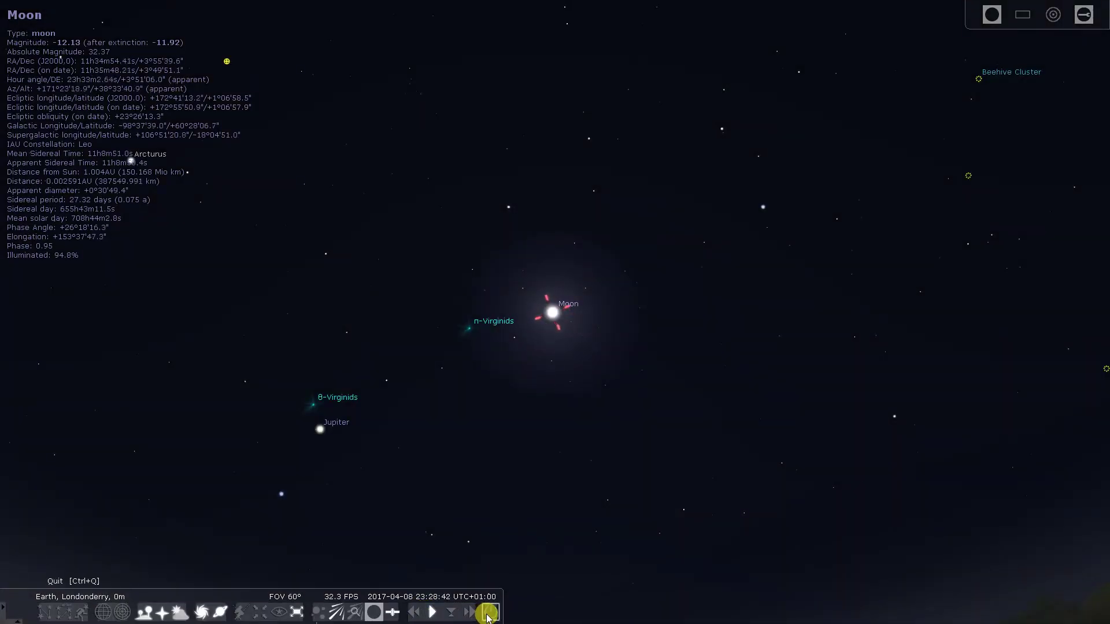
{"action": "left_click", "coordinate": [491, 612]}
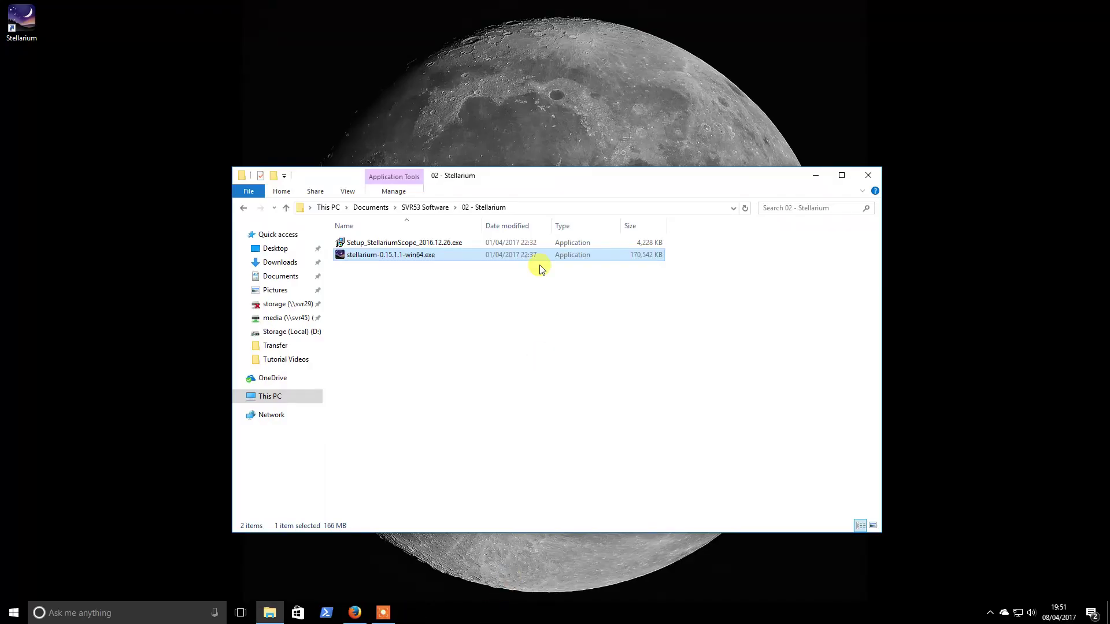
- Switch to Firefox, open the Welsh Dragon Computing site's StellariumScope download page and locate the Setup_StellariumScope 2016.12.26.exe link
{"action": "left_click", "coordinate": [354, 612]}
{"action": "left_click", "coordinate": [184, 27]}
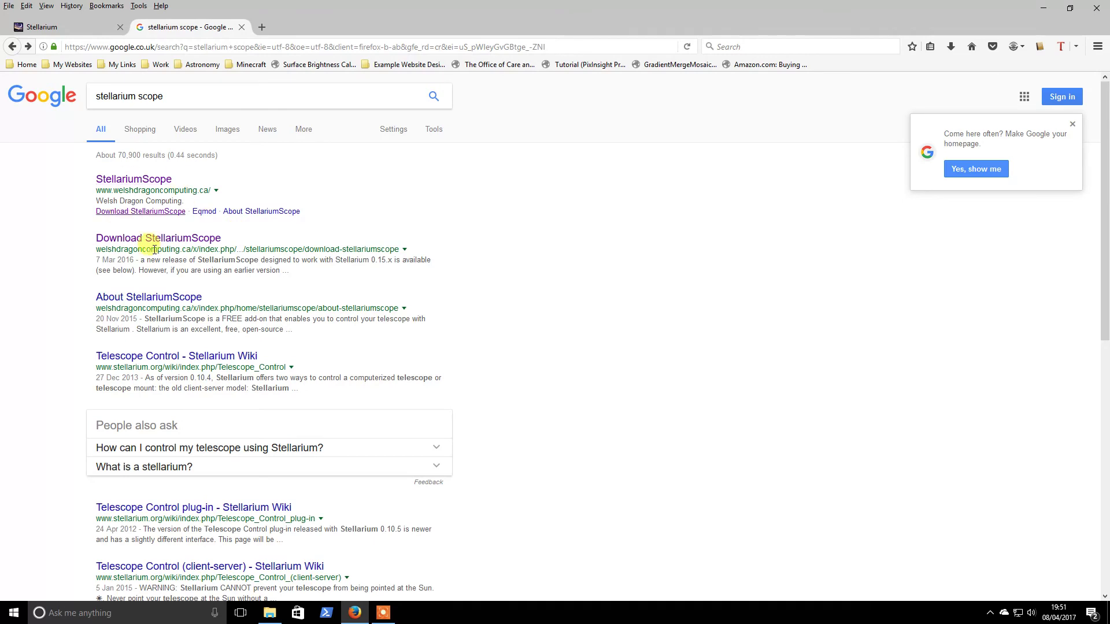
{"action": "left_click", "coordinate": [134, 179]}
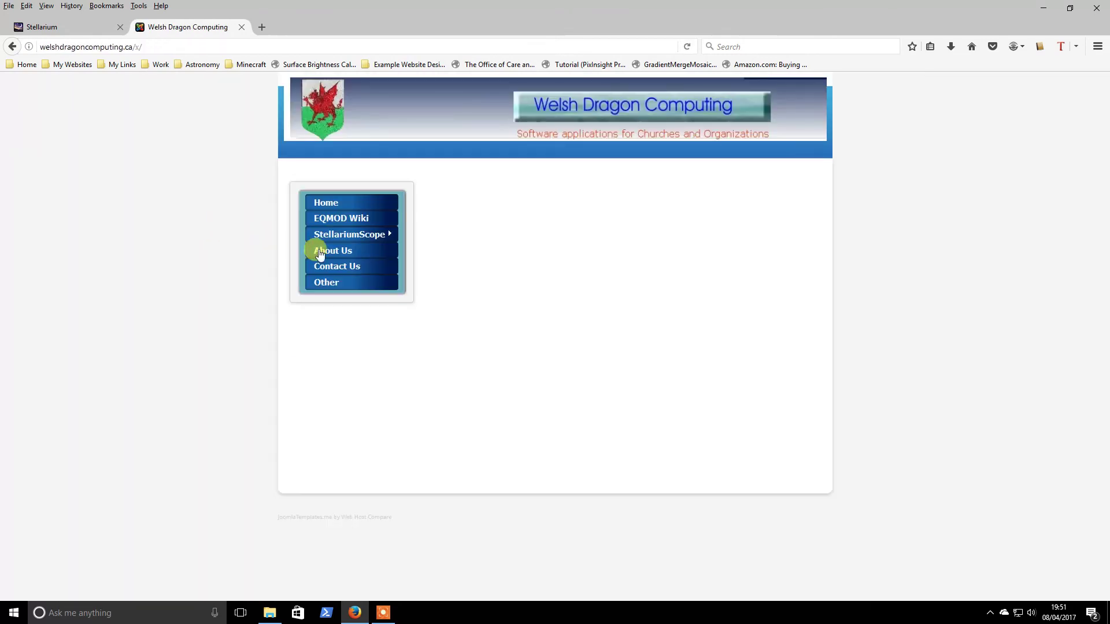
{"action": "mouse_move", "coordinate": [386, 231]}
{"action": "left_click", "coordinate": [439, 272]}
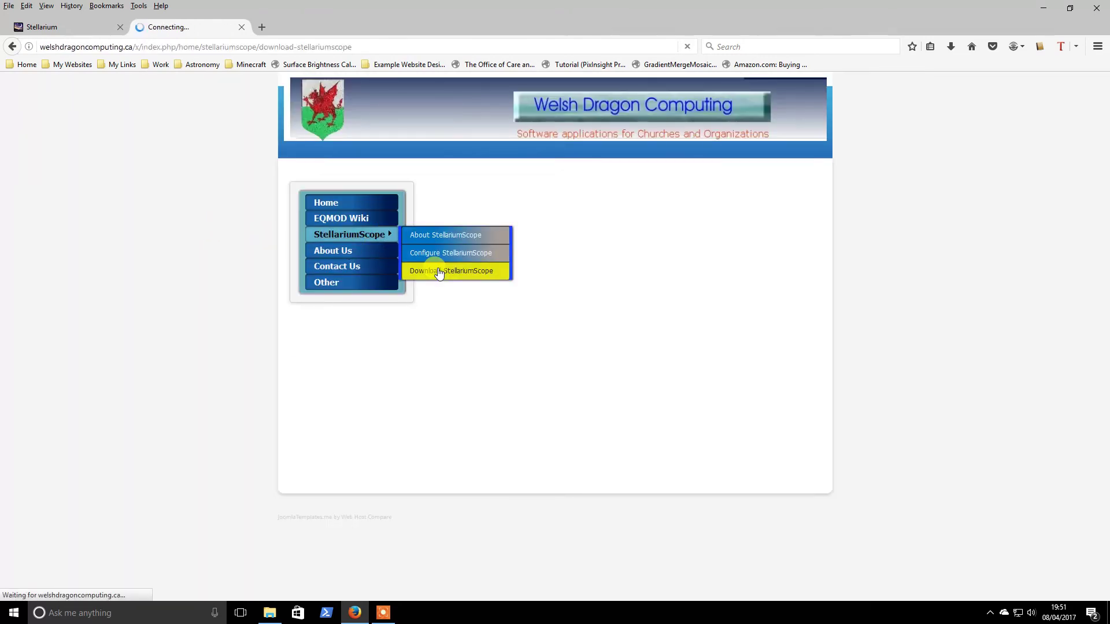
{"action": "scroll", "coordinate": [555, 387], "scroll_direction": "down", "scroll_amount": 2}
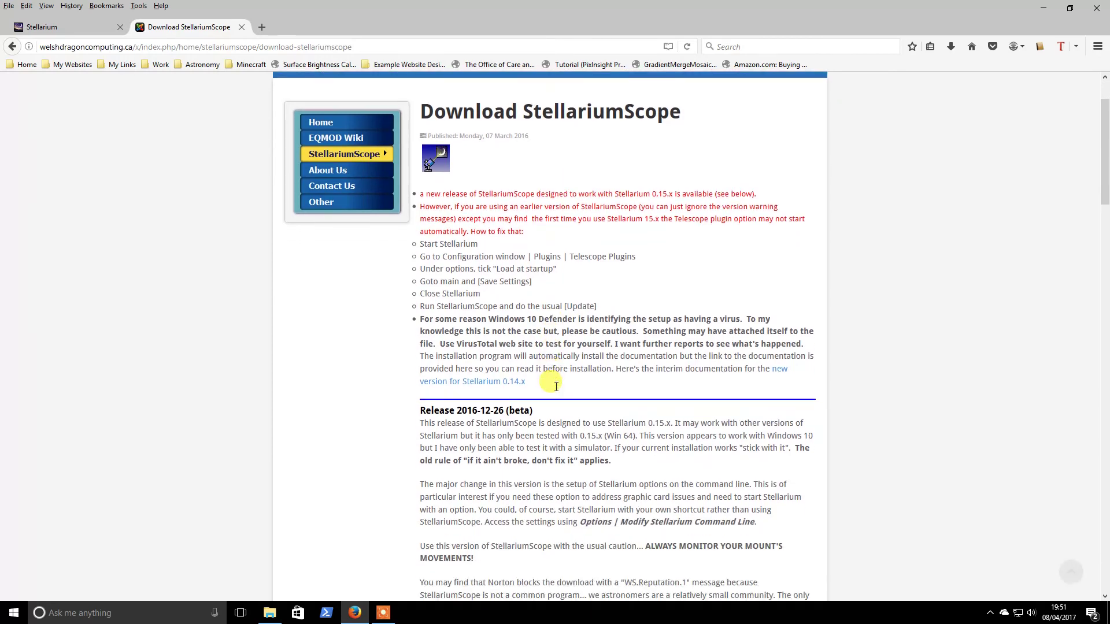
{"action": "scroll", "coordinate": [555, 387], "scroll_direction": "down", "scroll_amount": 3}
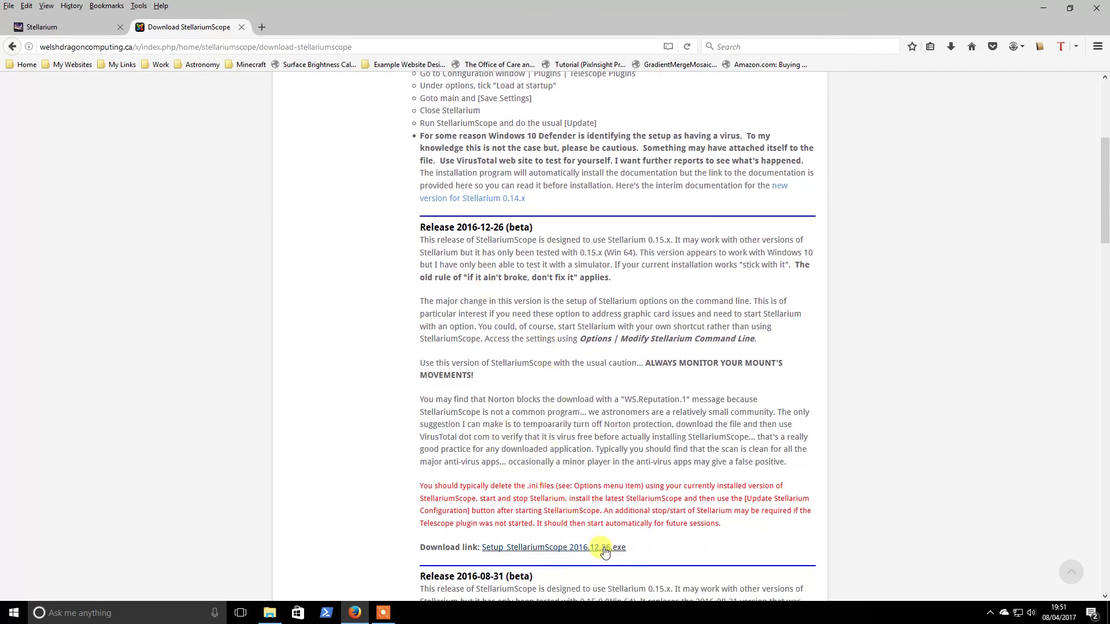
- Minimize Firefox and run Setup_StellariumScope_2016.12.26.exe from the 02 - Stellarium folder as administrator
{"action": "left_click", "coordinate": [1043, 9]}
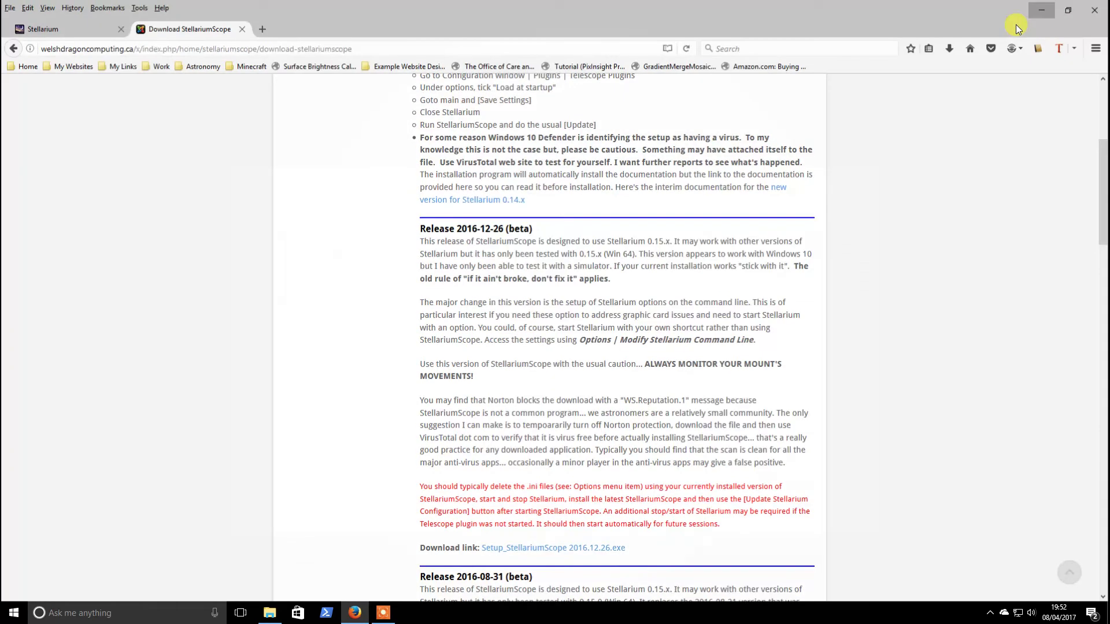
{"action": "left_click", "coordinate": [386, 245]}
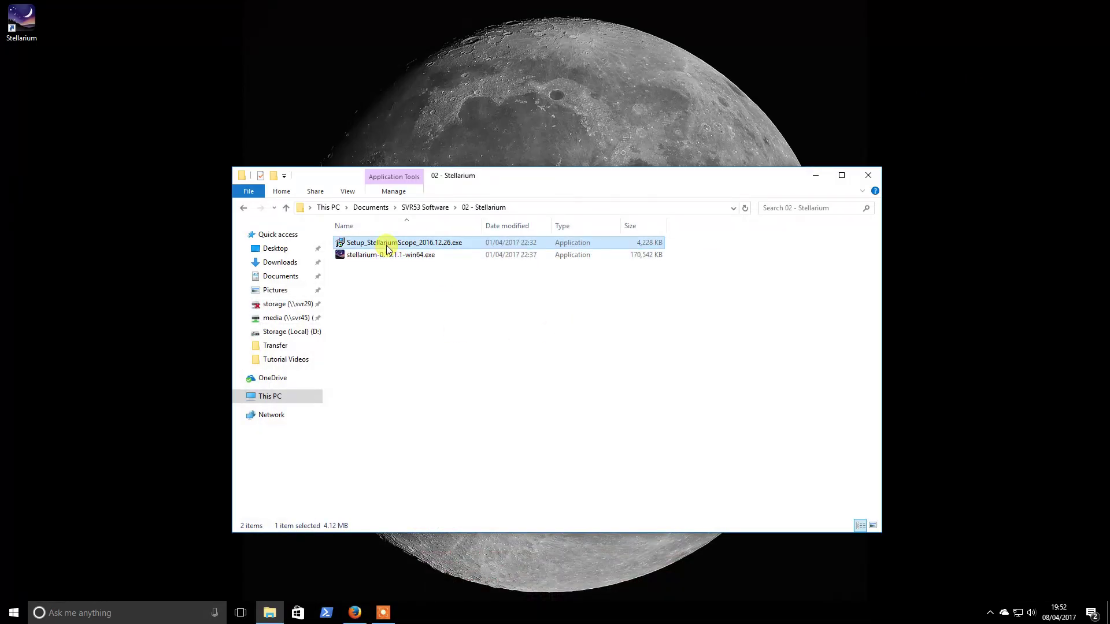
{"action": "right_click", "coordinate": [386, 246]}
{"action": "left_click", "coordinate": [438, 269]}
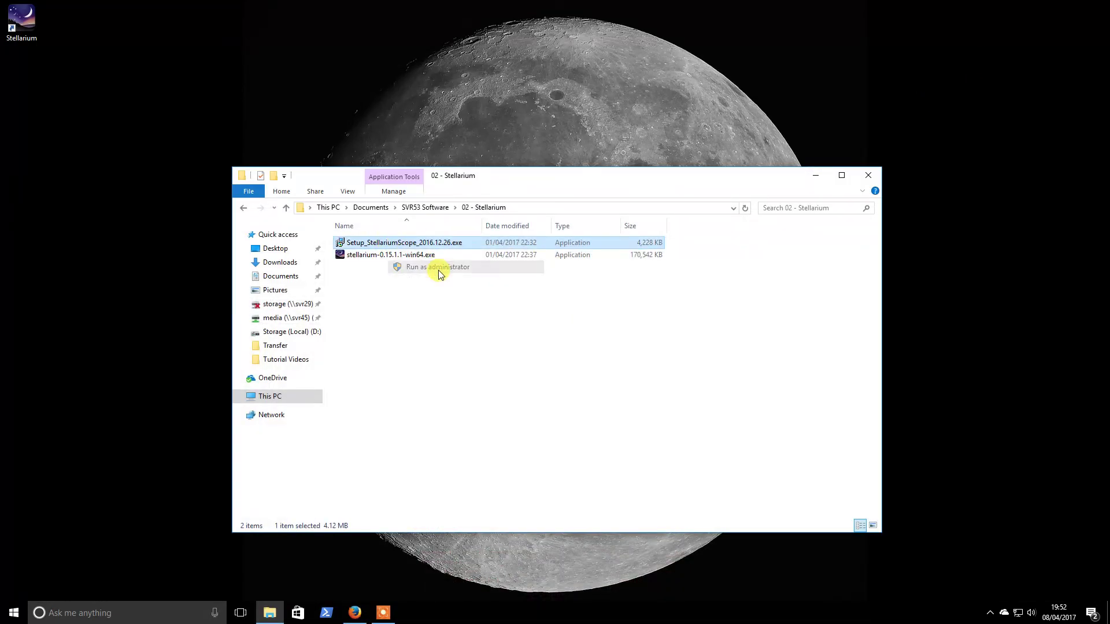
- Accept the license agreement, install StellariumScope in c:\StellariumScope with the Start Menu folder Stellarium, and finish the setup wizard
{"action": "left_click", "coordinate": [463, 364]}
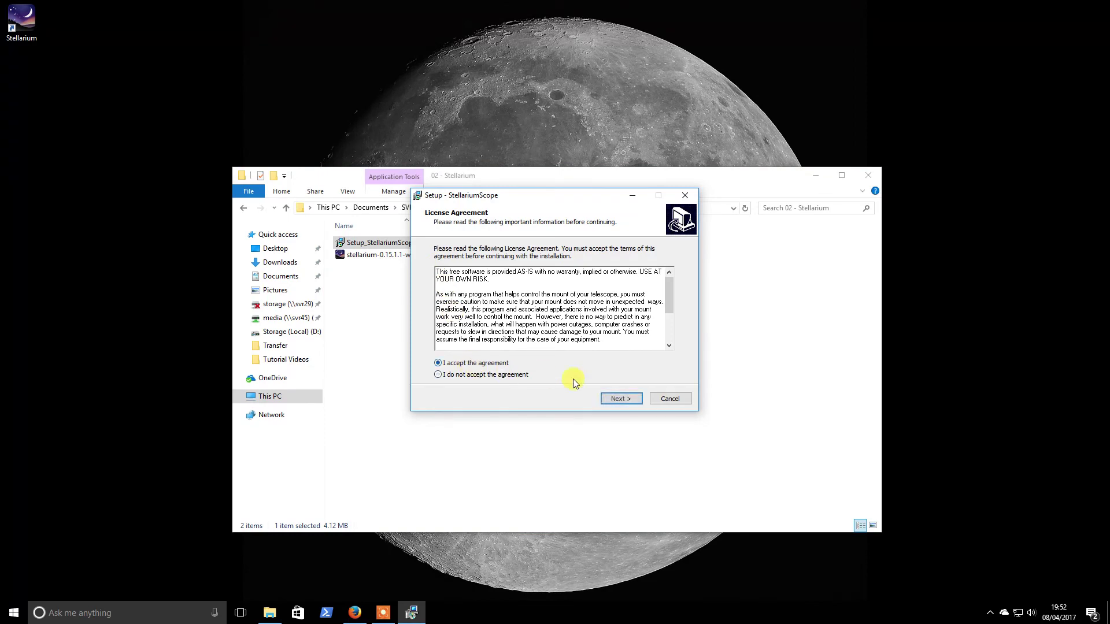
{"action": "left_click", "coordinate": [636, 400]}
{"action": "left_click", "coordinate": [629, 399]}
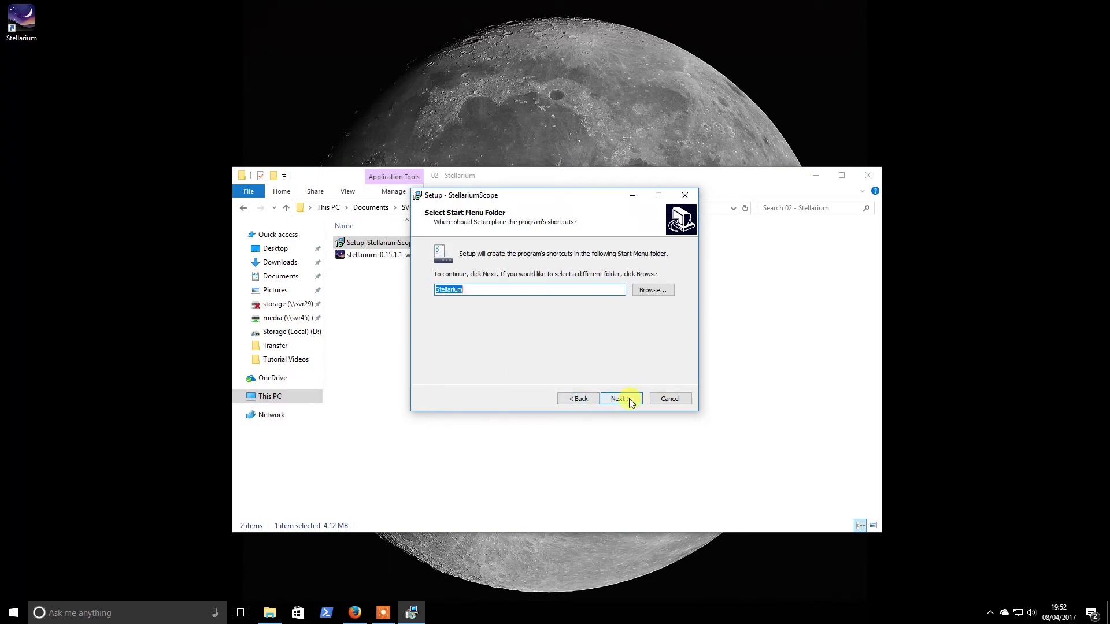
{"action": "left_click", "coordinate": [631, 400]}
{"action": "left_click", "coordinate": [623, 398]}
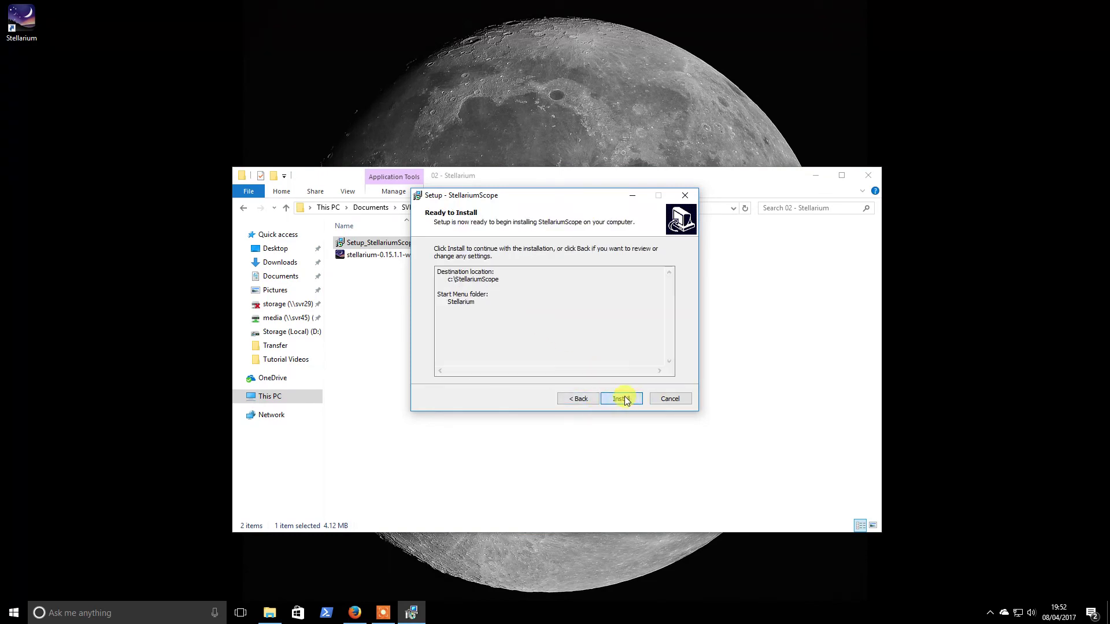
{"action": "left_click", "coordinate": [622, 400]}
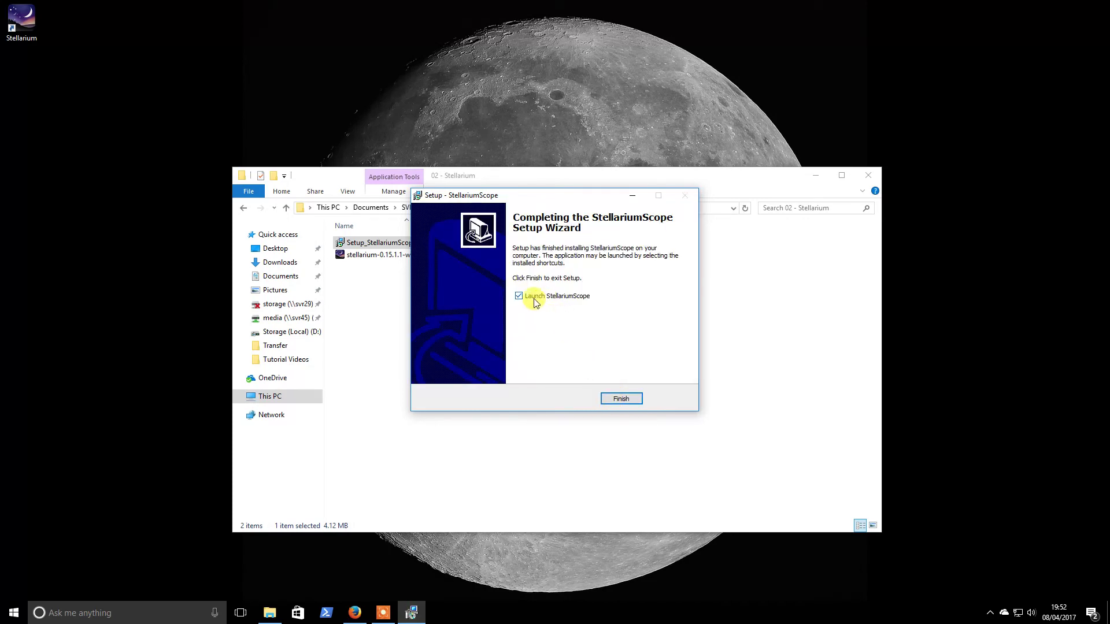
{"action": "left_click", "coordinate": [621, 400]}
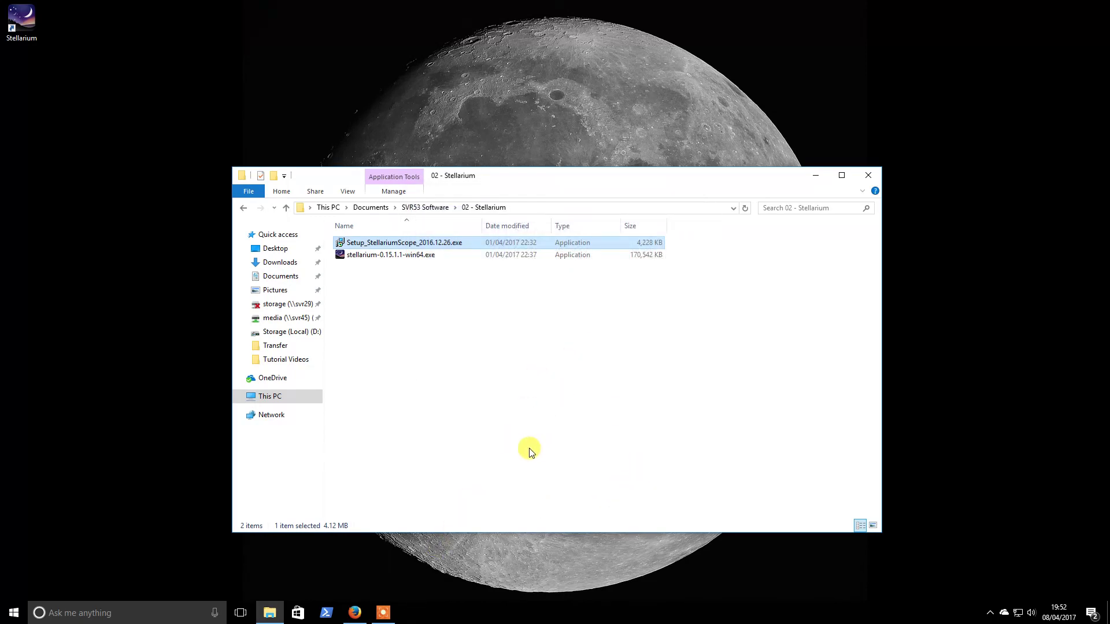
{"action": "left_click", "coordinate": [384, 614]}
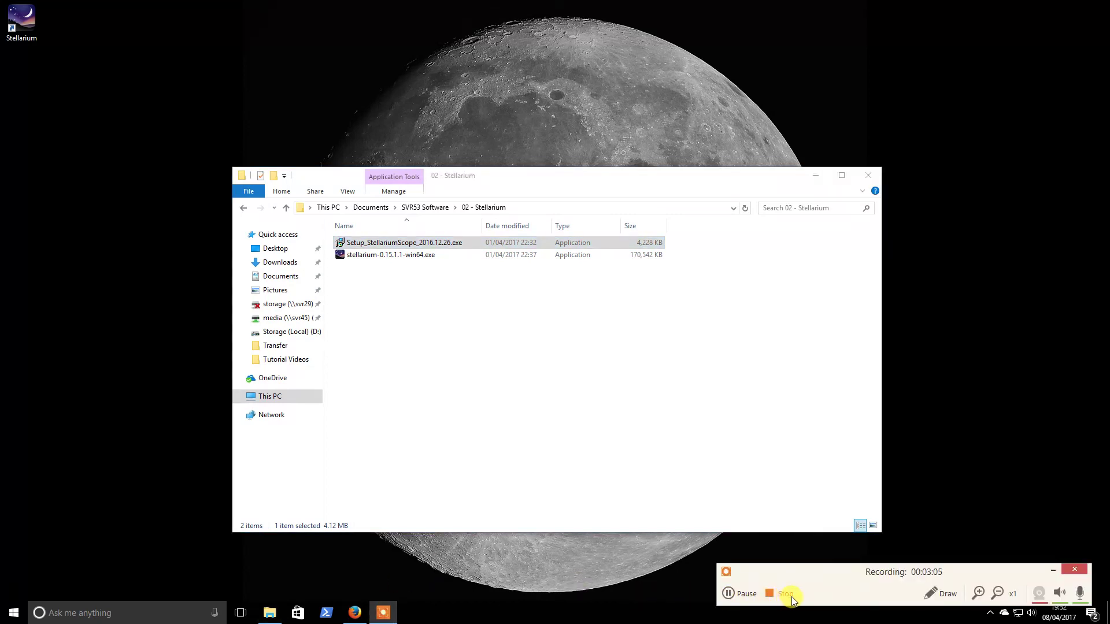